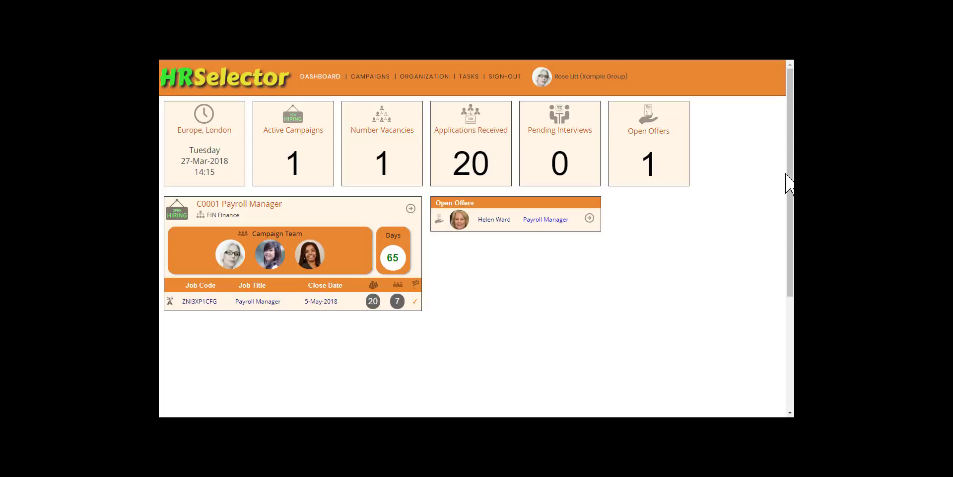
Open the candidate's open Payroll Manager offer and go to its pre-conditions
click(589, 218)
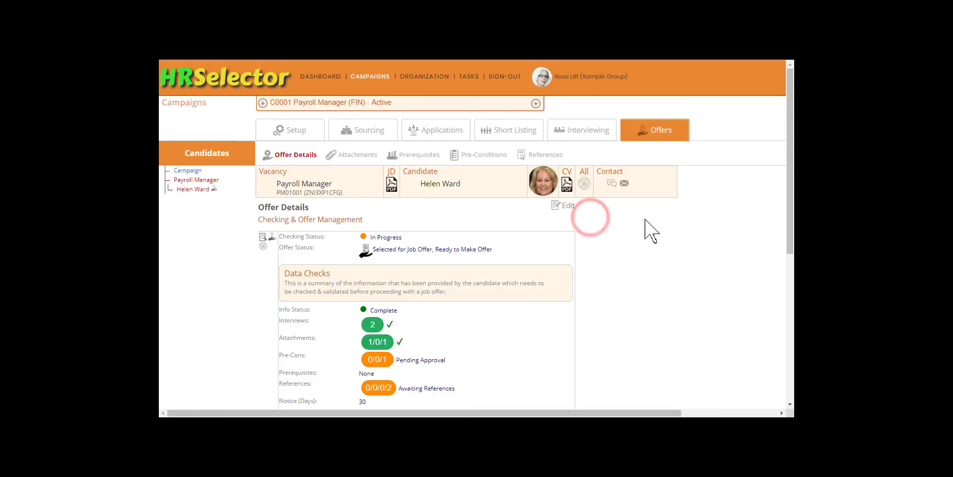
drag(790, 219, 793, 243)
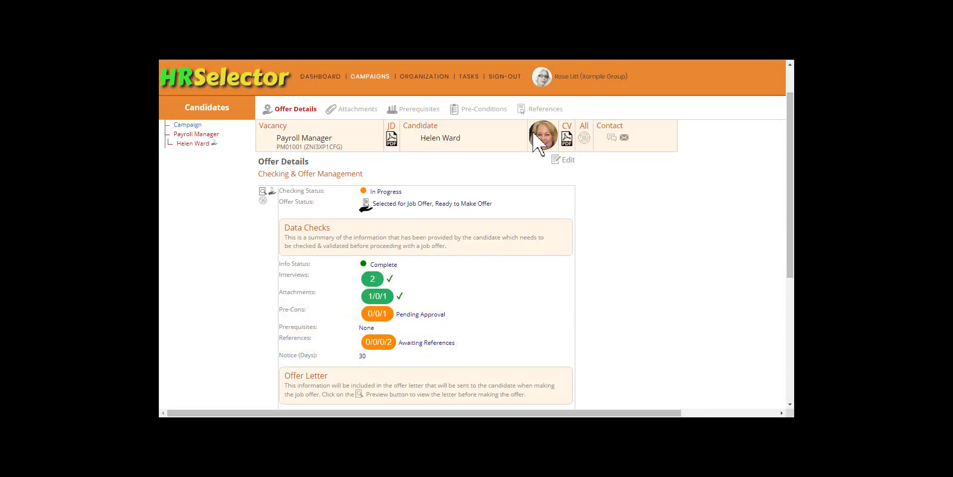
click(494, 113)
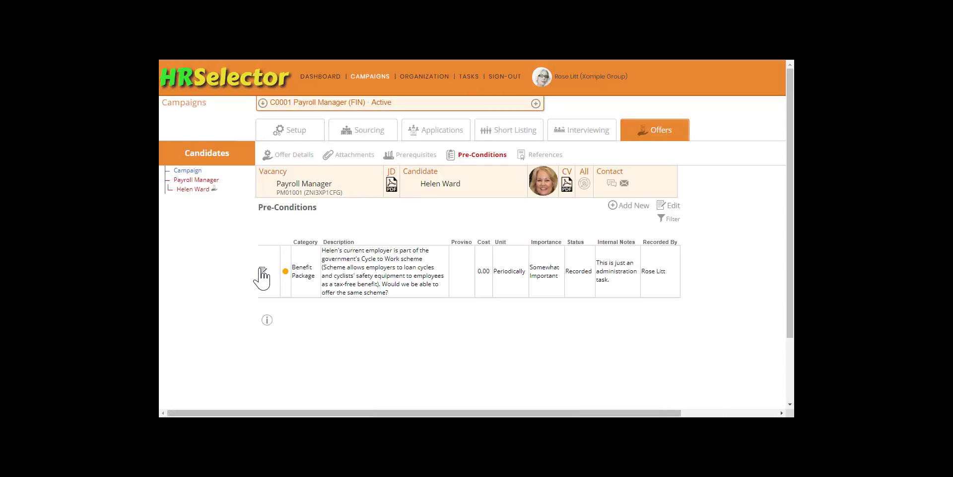
In the Benefit Package pre-condition, enter the proviso "Accepted while the scheme remains cost neutral to the company." and set the status to Accepted with Proviso
click(260, 270)
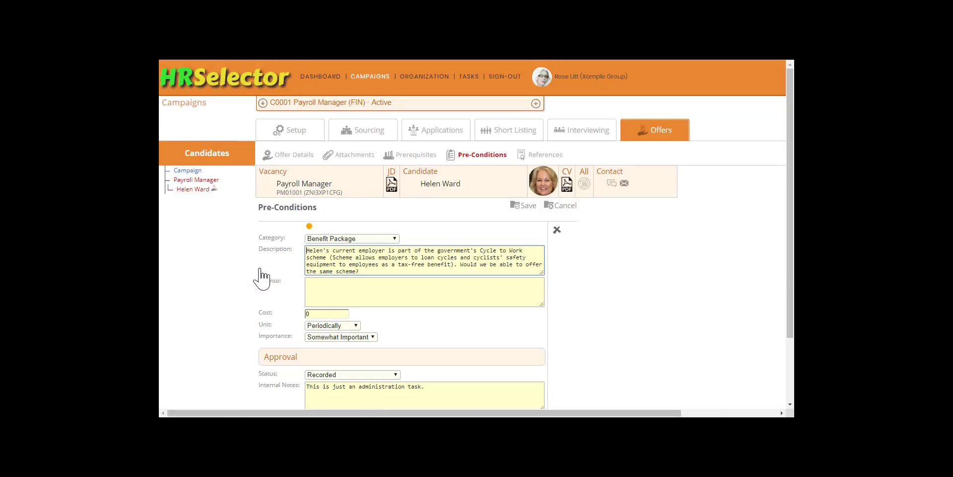
click(310, 285)
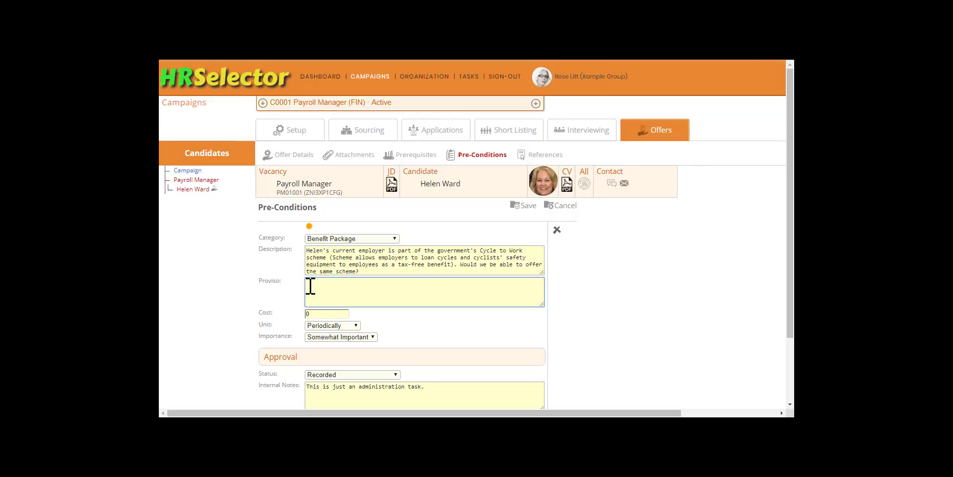
text(Accepted while the scheme remains cost neutral to the company.)
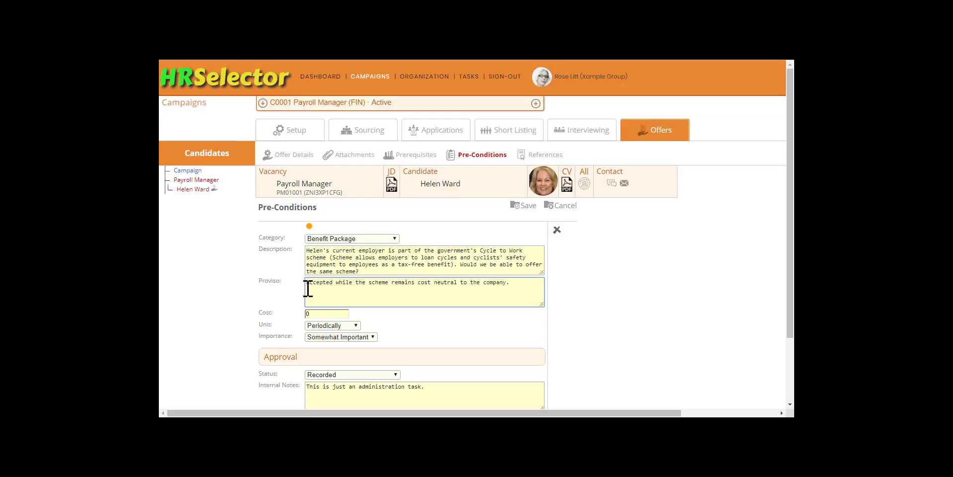
click(396, 374)
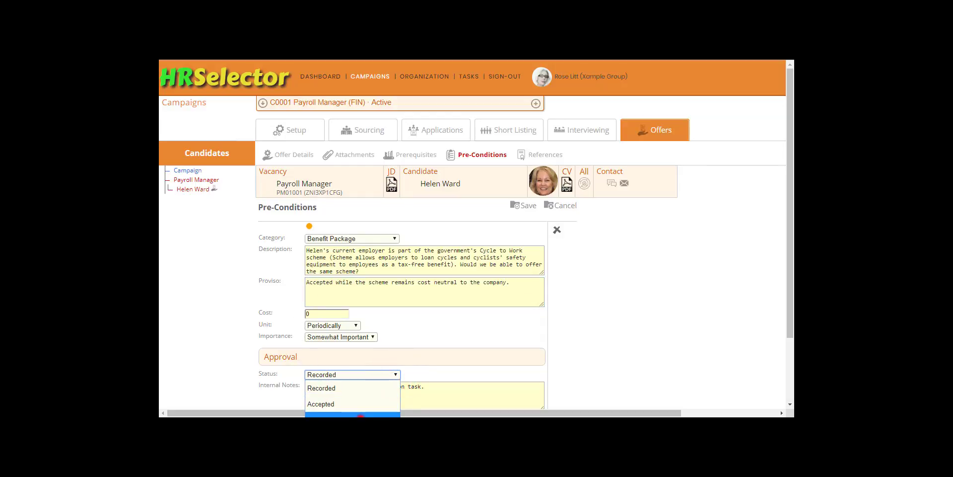
click(361, 416)
Replace the pre-condition's internal notes with "Accepted while the scheme remains cost neutral to the company." and save the form
drag(424, 387, 292, 387)
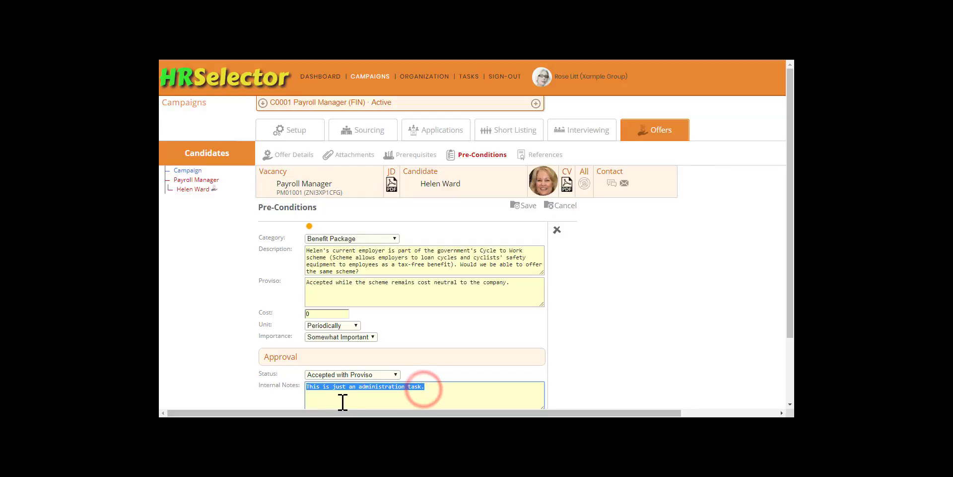
text(Accepted while the scheme remains cost neutral to the company.)
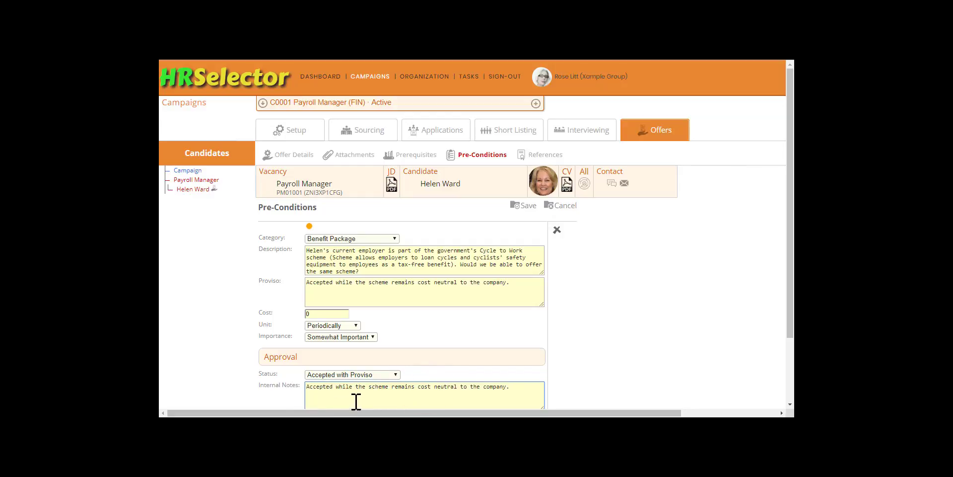
click(519, 205)
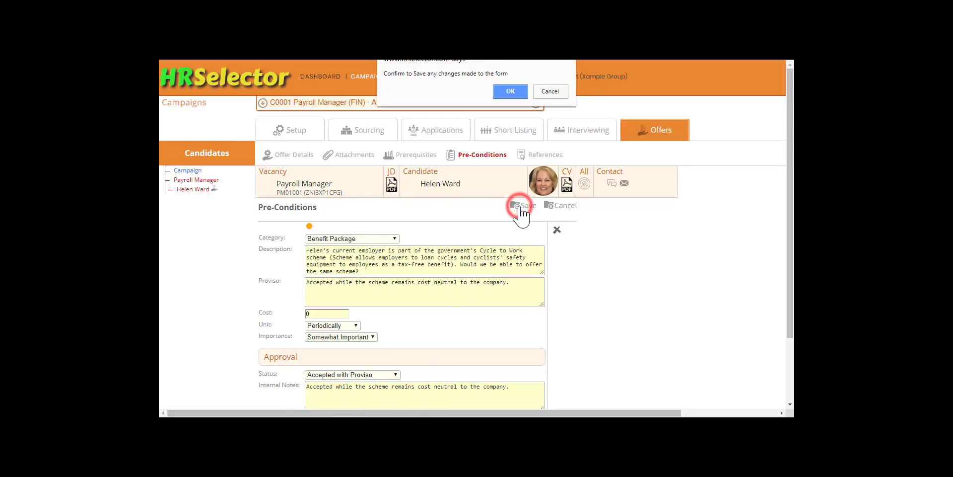
click(511, 91)
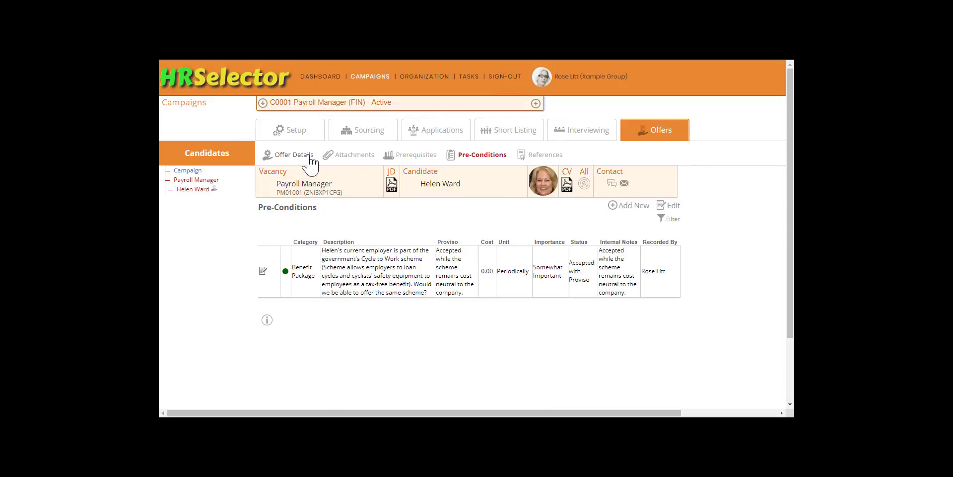
Open the candidate's offer details for editing and enter the cover note "Please consider our offer that is detailed below."
click(308, 155)
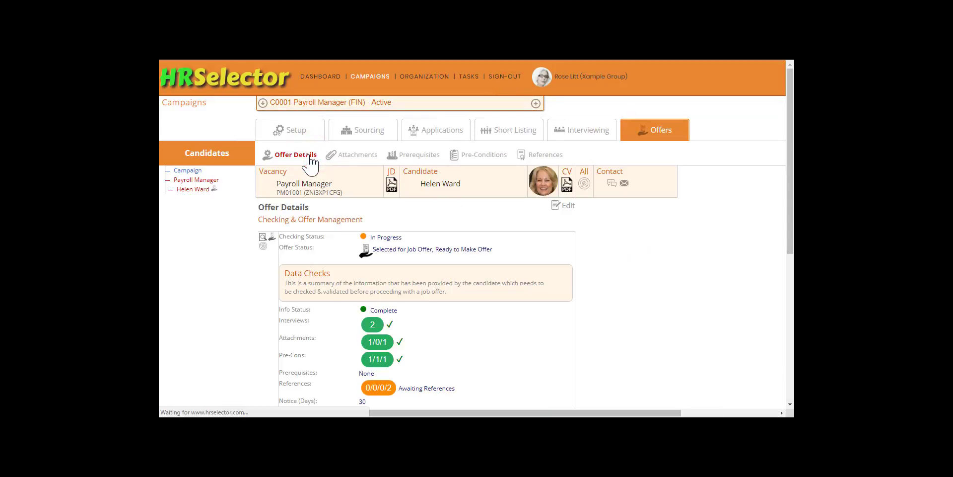
drag(789, 187, 791, 224)
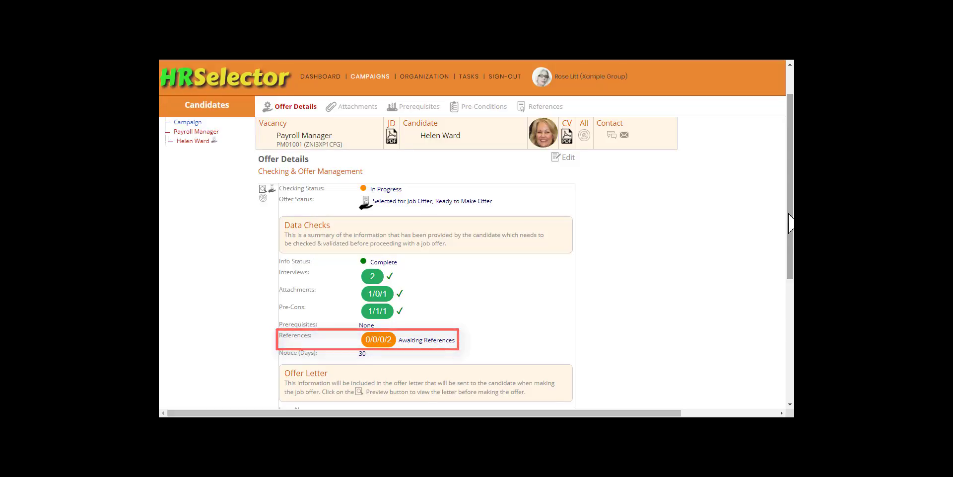
click(567, 157)
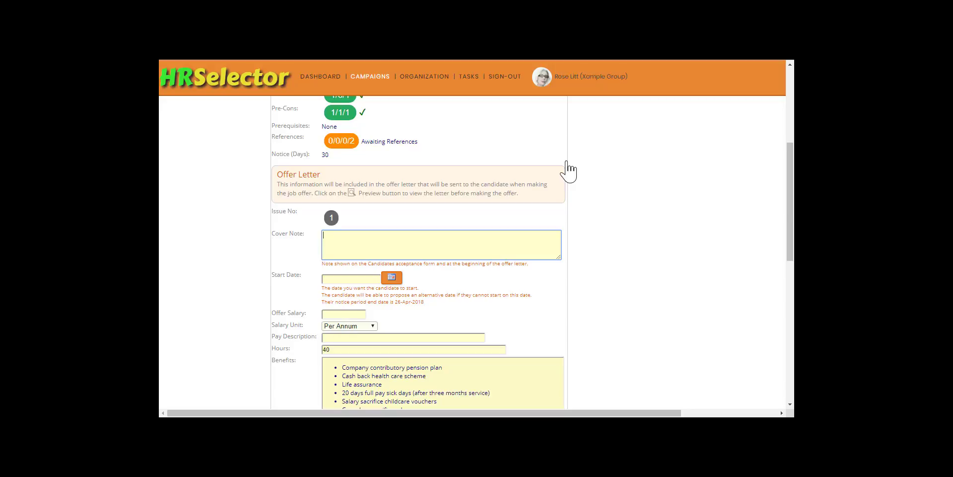
text(Please consider our offer that is detailed below.)
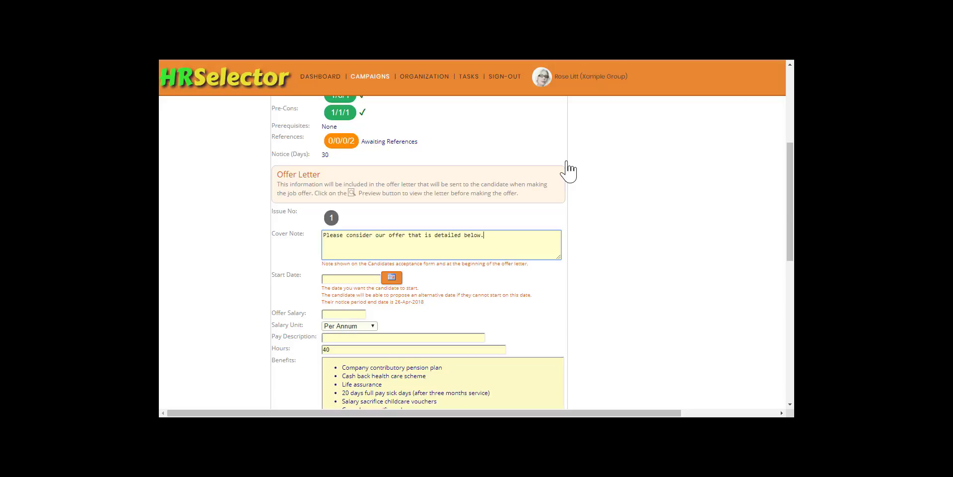
Set the offer's start date to 07-May-2018 and the offer salary to 30000
click(392, 277)
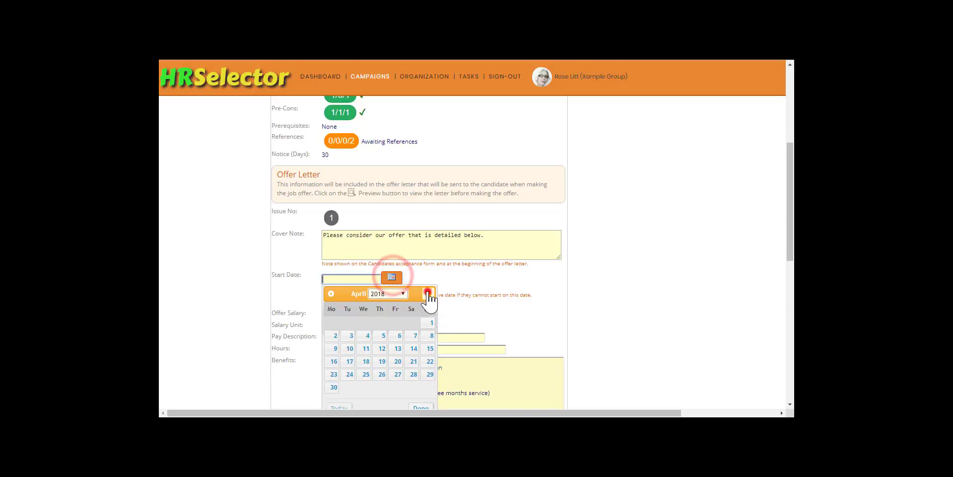
click(428, 294)
click(335, 335)
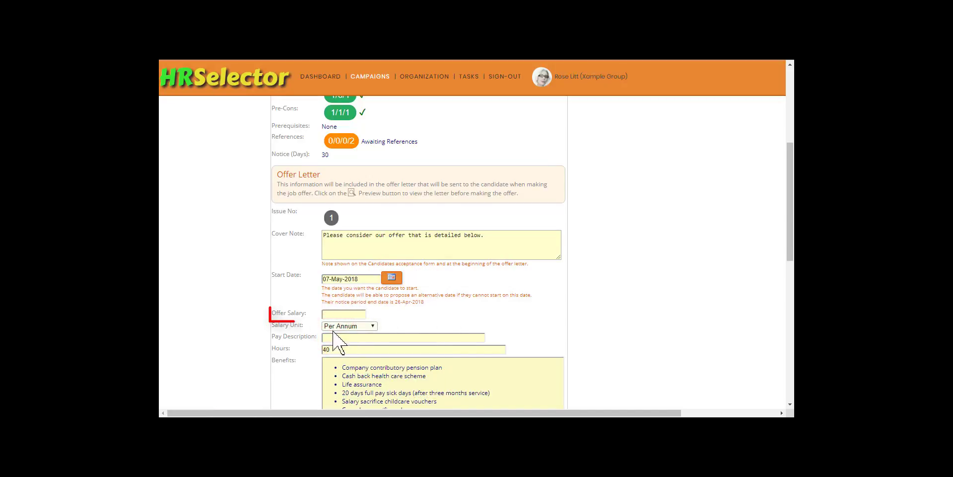
click(336, 313)
text(30000)
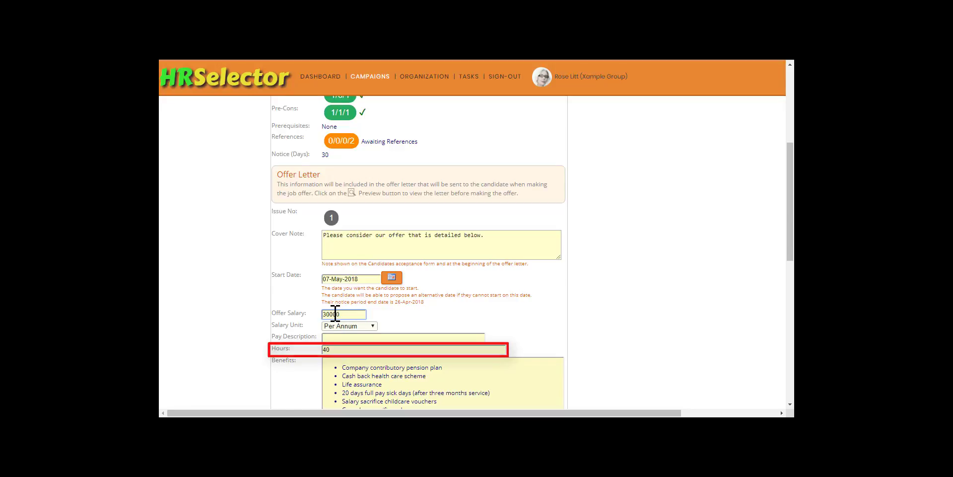
Set the offer's expiry date to 02-Apr-2018
scroll(334, 314, down, 5)
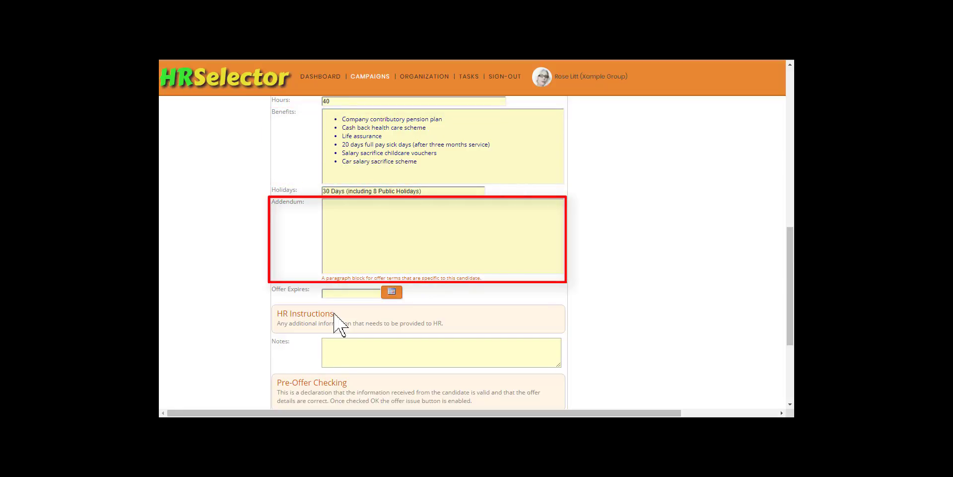
click(392, 293)
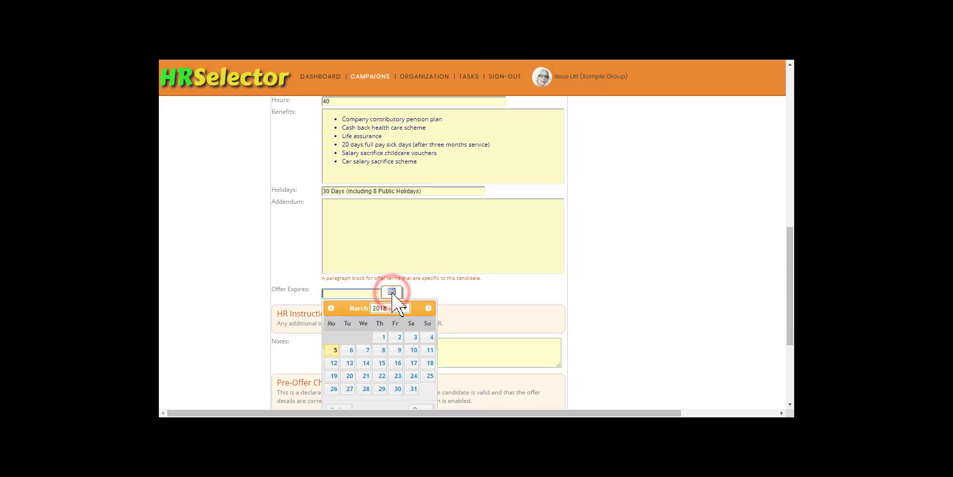
click(428, 308)
click(334, 349)
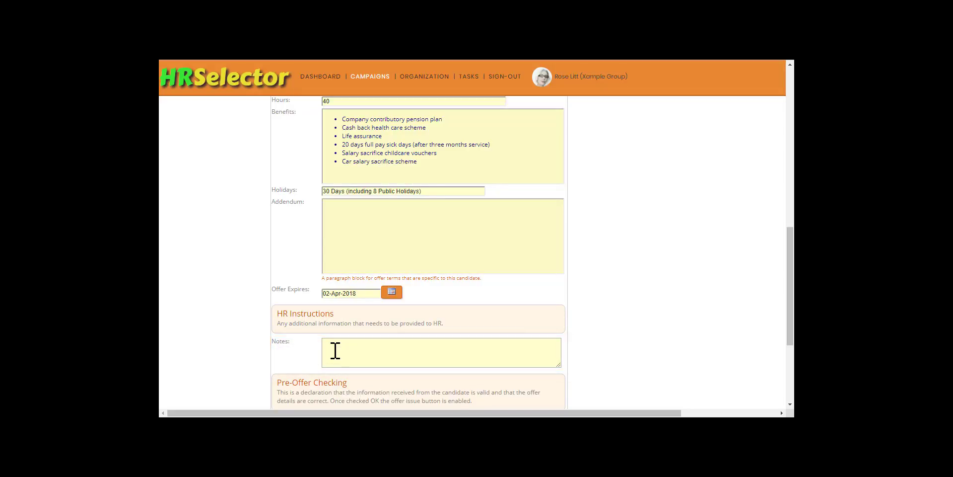
Mark the pre-offer checking as OK and save the offer details
scroll(335, 351, down, 3)
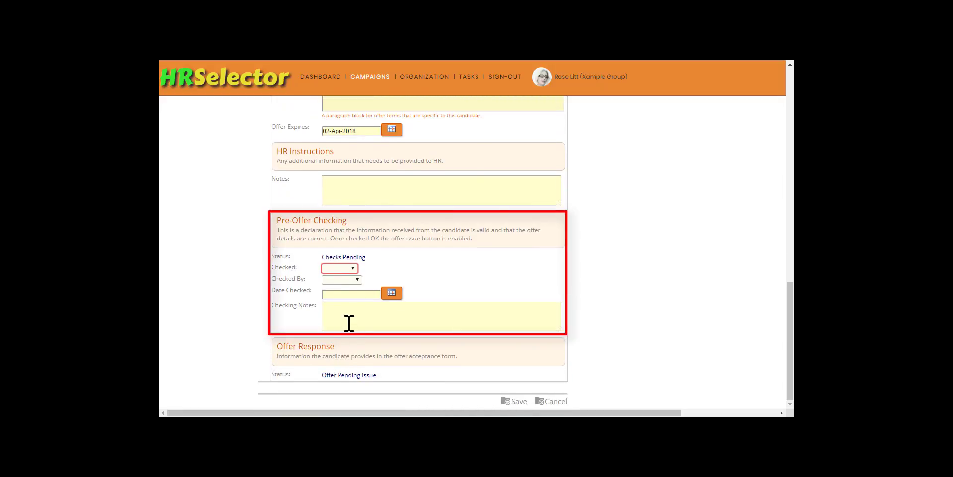
click(351, 268)
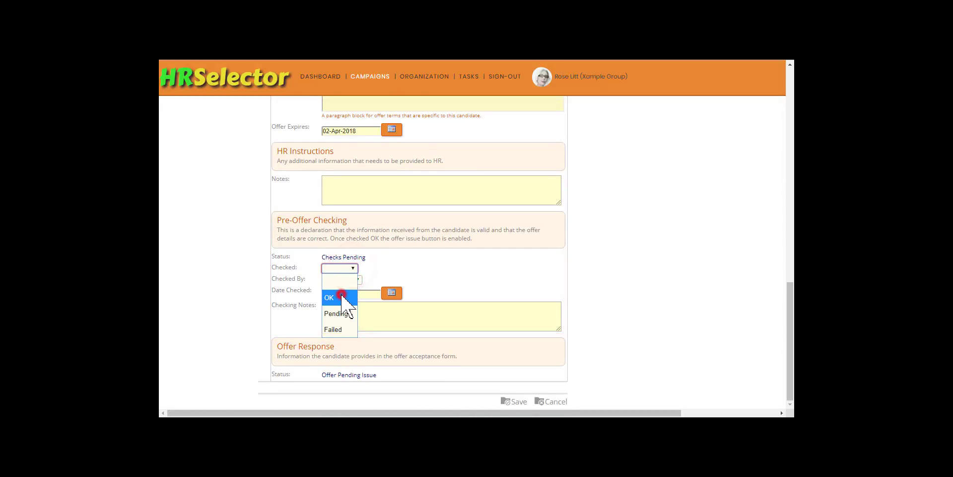
click(346, 298)
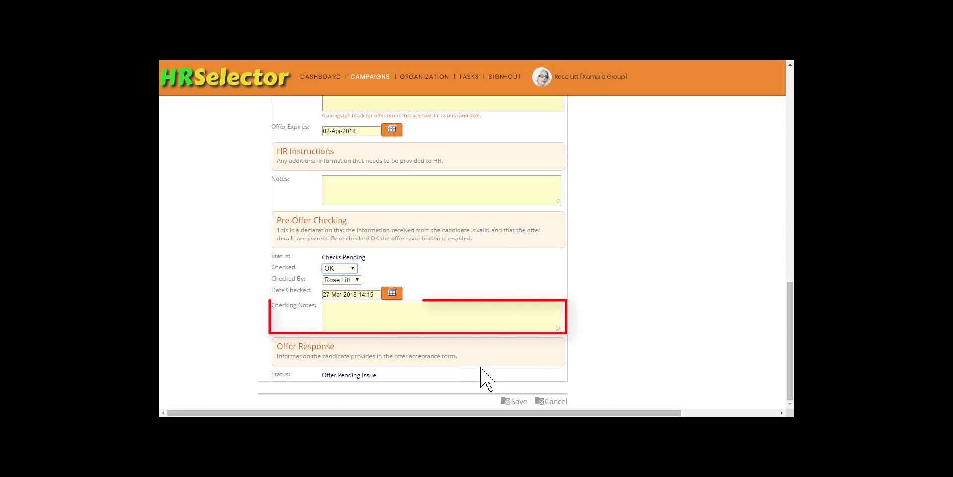
click(518, 402)
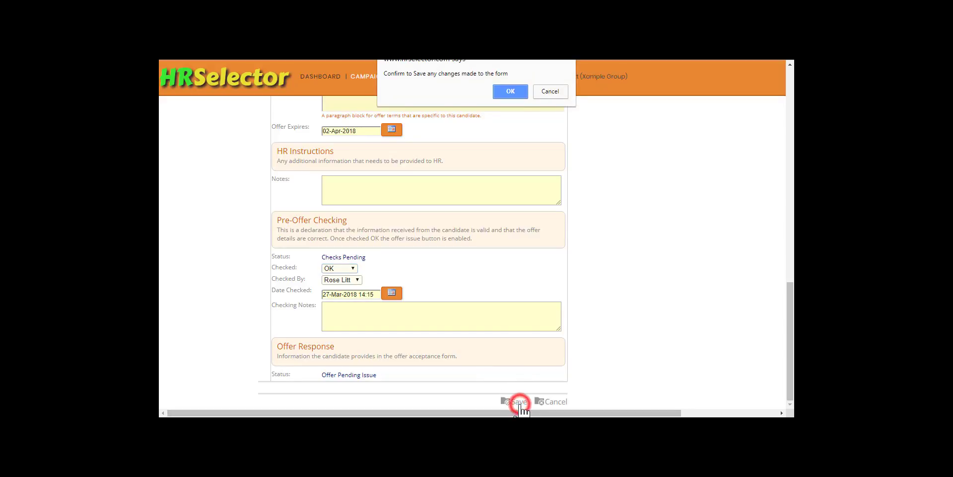
click(512, 92)
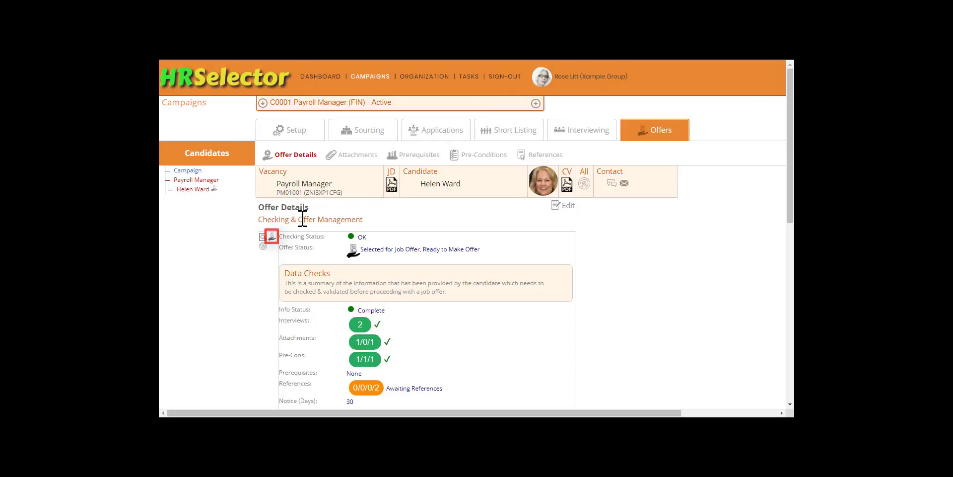
Preview the offer letter, read through its offer details and terms, and close the preview
click(262, 236)
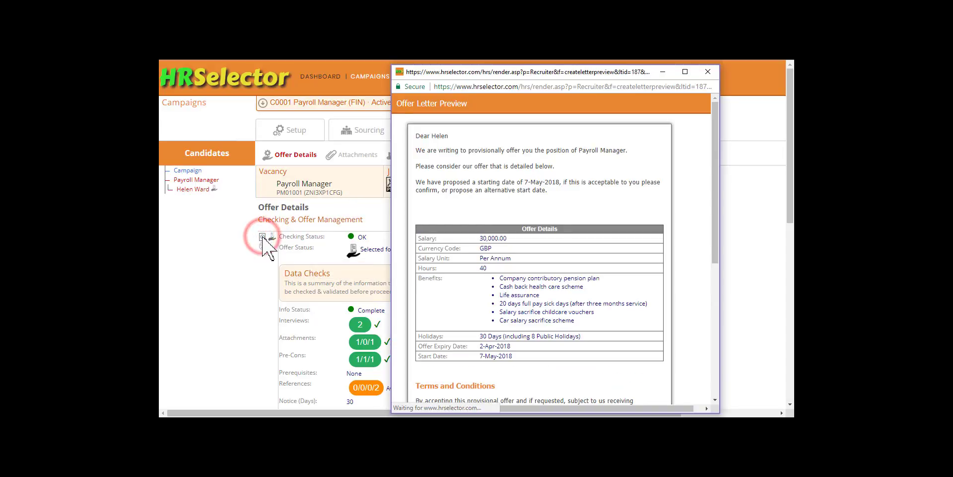
drag(715, 242, 706, 395)
scroll(700, 387, up, 10)
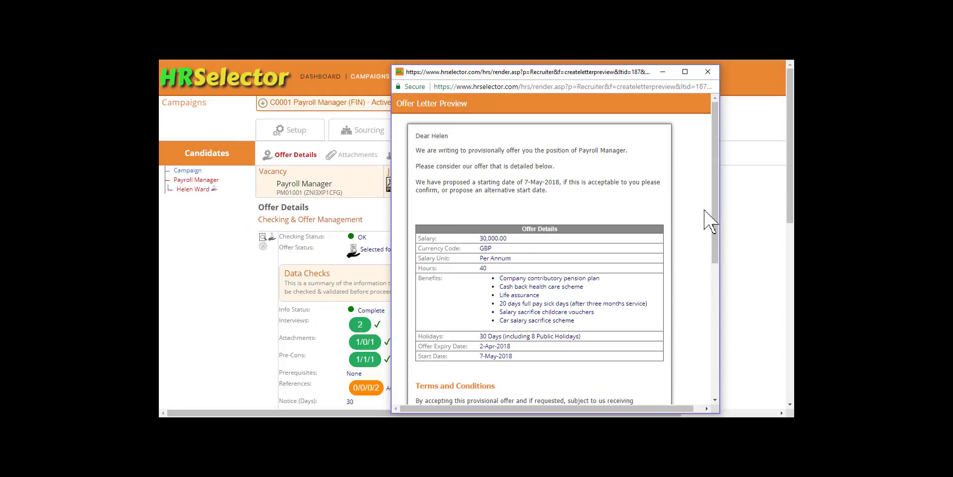
click(707, 72)
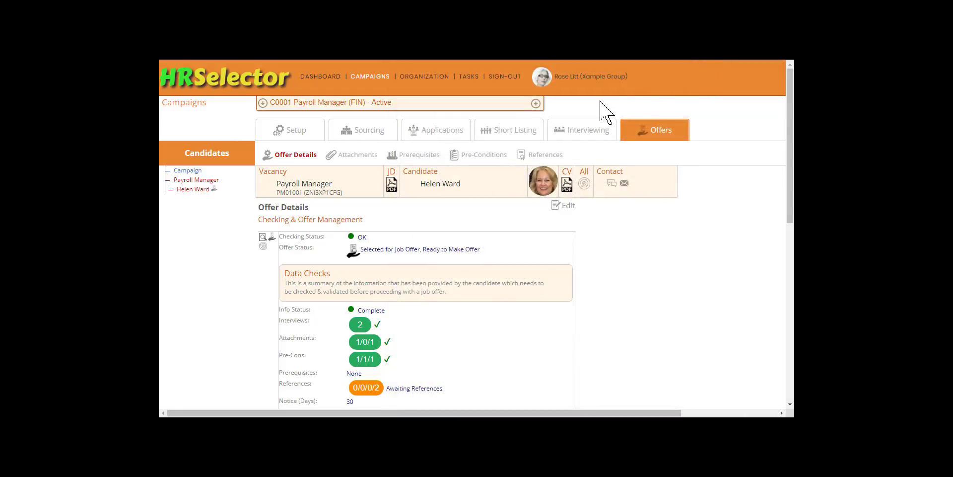
Make the job offer to the candidate and check its offer status in the Payroll Manager vacancy's candidate offers
click(272, 238)
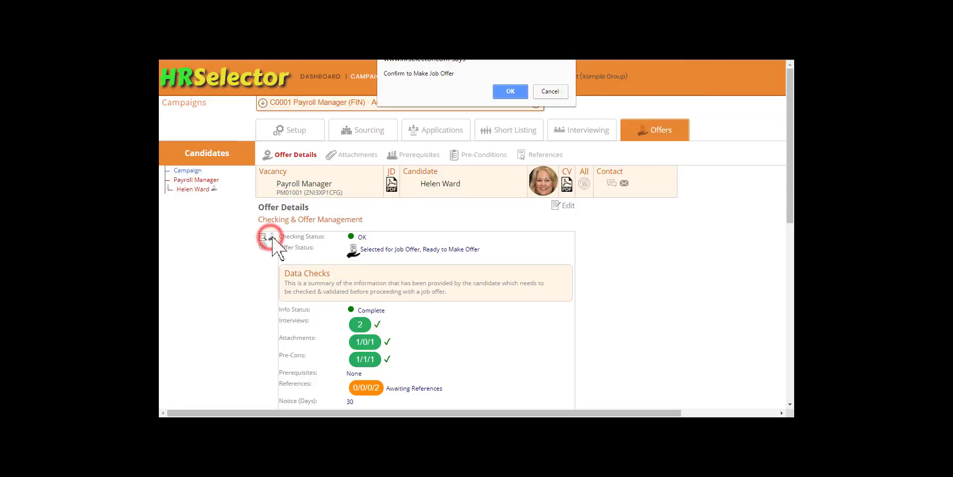
click(510, 92)
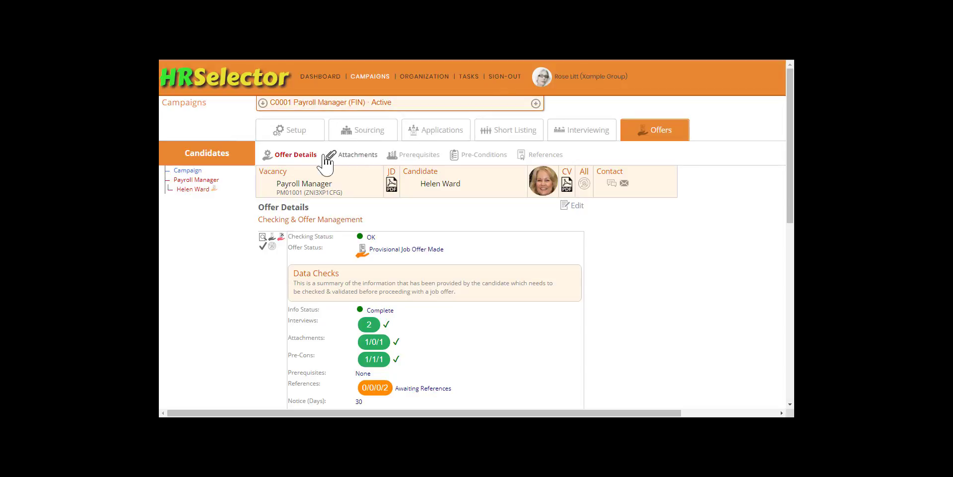
click(203, 182)
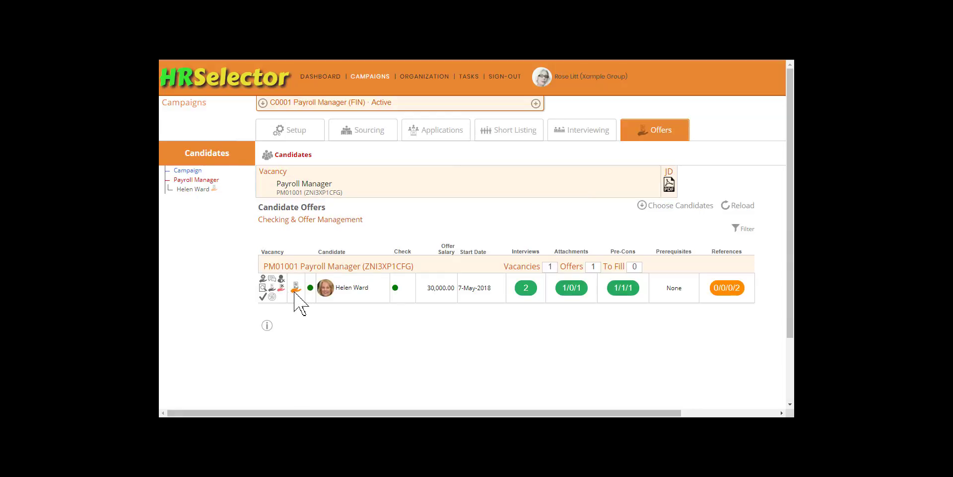
mouse_move(296, 298)
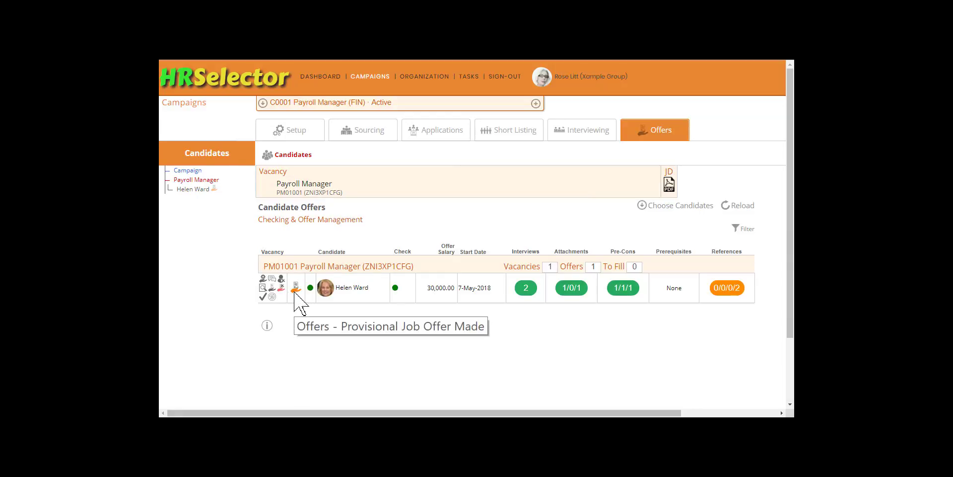